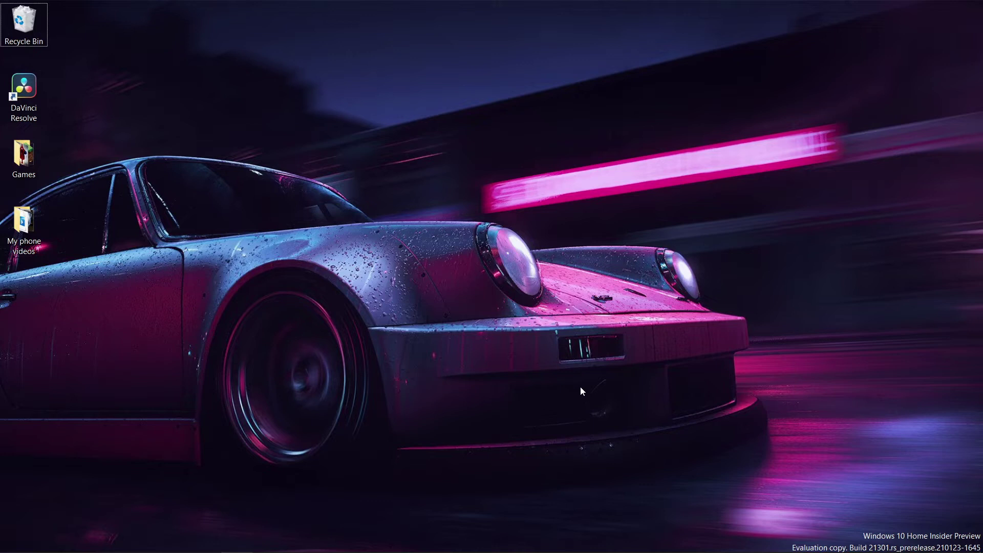
In Edge, search Google for 'google assistant windows 10 github' using the suggestion list.
{"action": "left_click", "coordinate": [109, 541]}
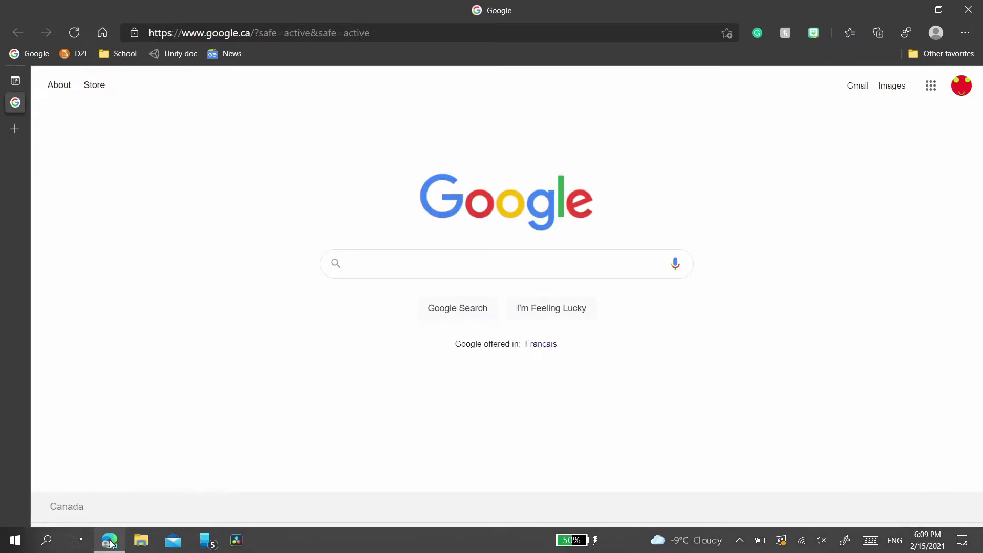
{"action": "type", "text": "google assi"}
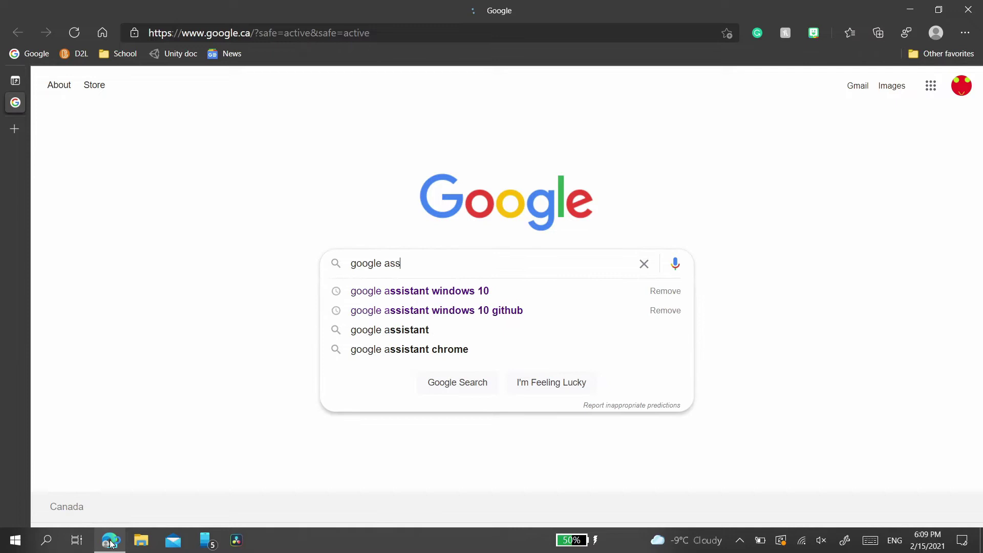
{"action": "key", "text": "Down"}
{"action": "key", "text": "Down"}
{"action": "key", "text": "Return"}
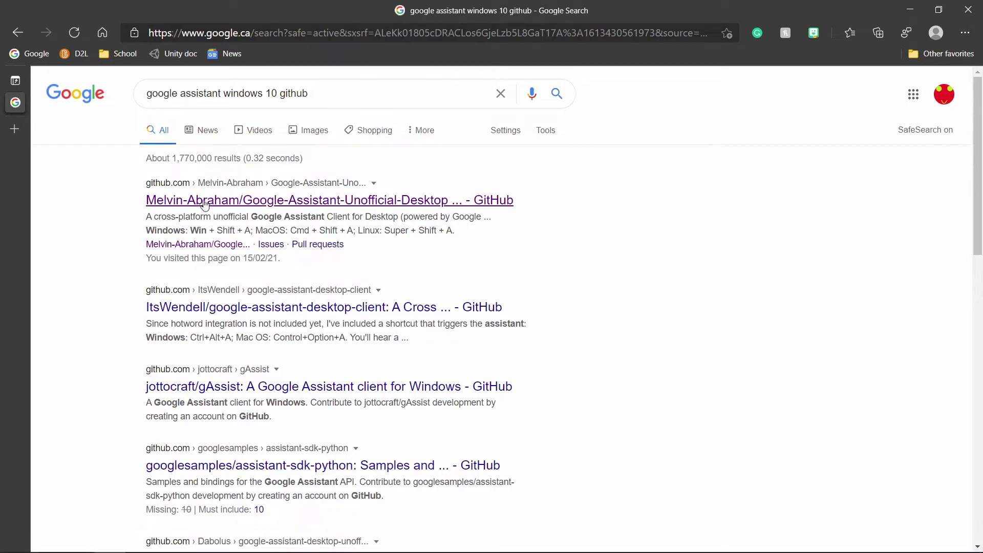
Open the Google-Assistant-Unofficial-Desktop-Client repository result and read its README down to Download.
{"action": "left_click", "coordinate": [197, 202]}
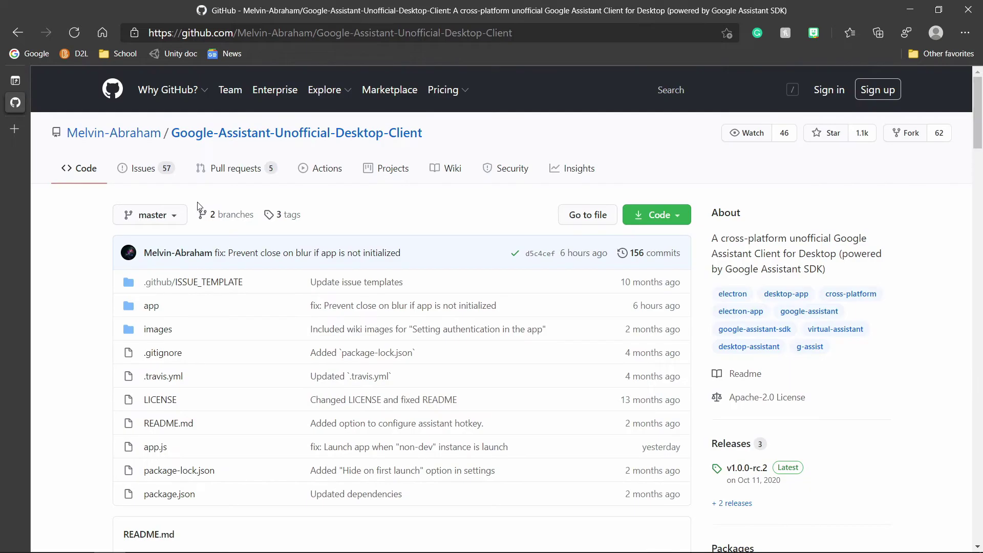
{"action": "scroll", "coordinate": [198, 205], "scroll_direction": "down", "scroll_amount": 4}
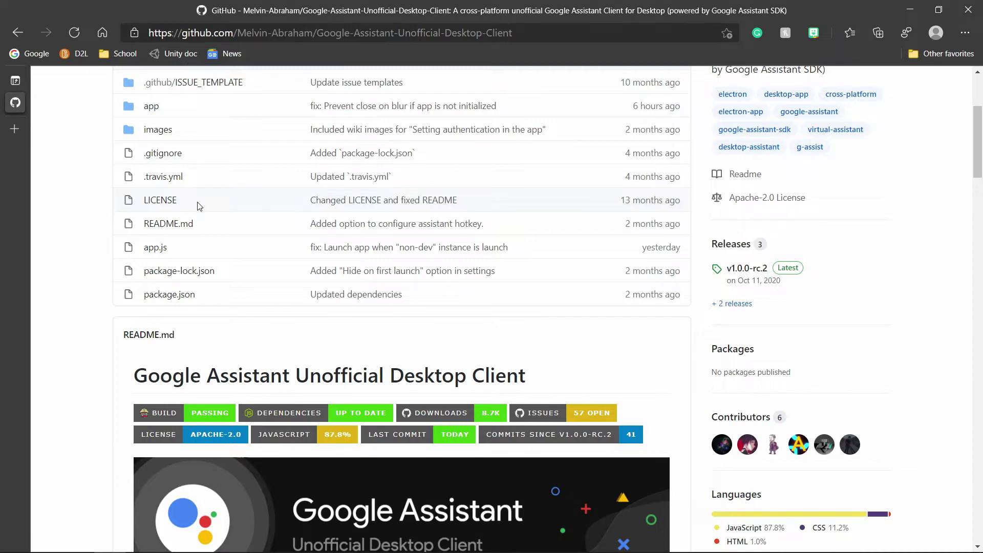
{"action": "scroll", "coordinate": [199, 205], "scroll_direction": "down", "scroll_amount": 6}
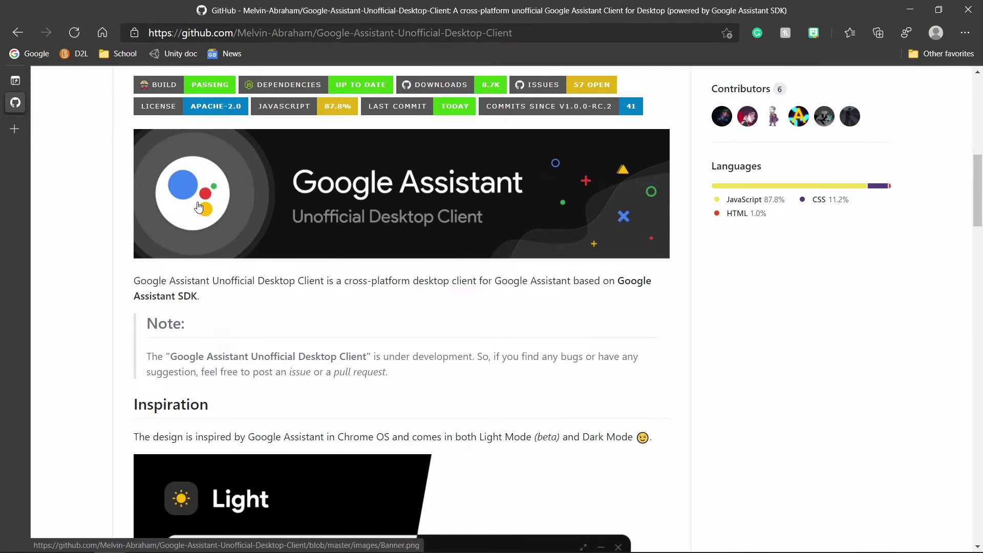
{"action": "scroll", "coordinate": [198, 207], "scroll_direction": "down", "scroll_amount": 5}
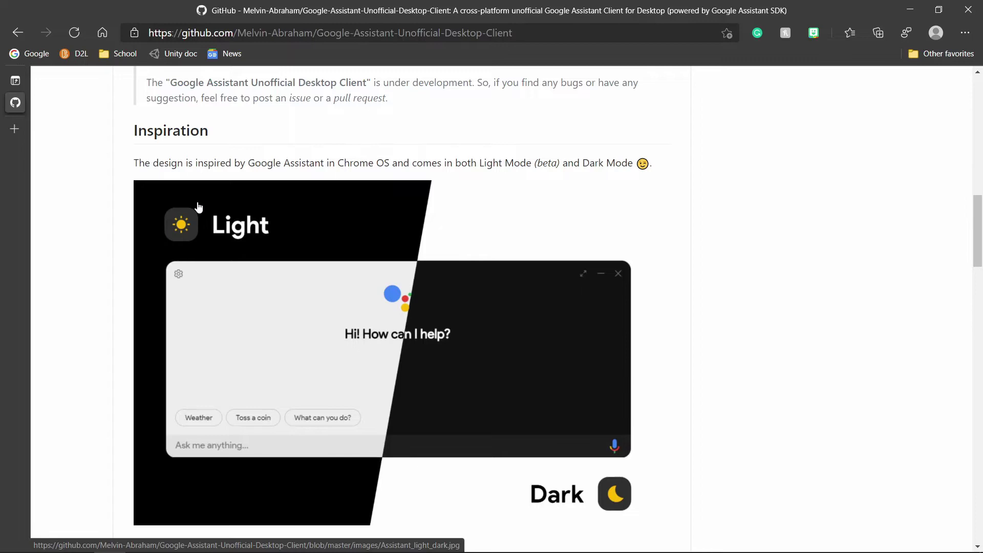
{"action": "scroll", "coordinate": [199, 206], "scroll_direction": "up", "scroll_amount": 15}
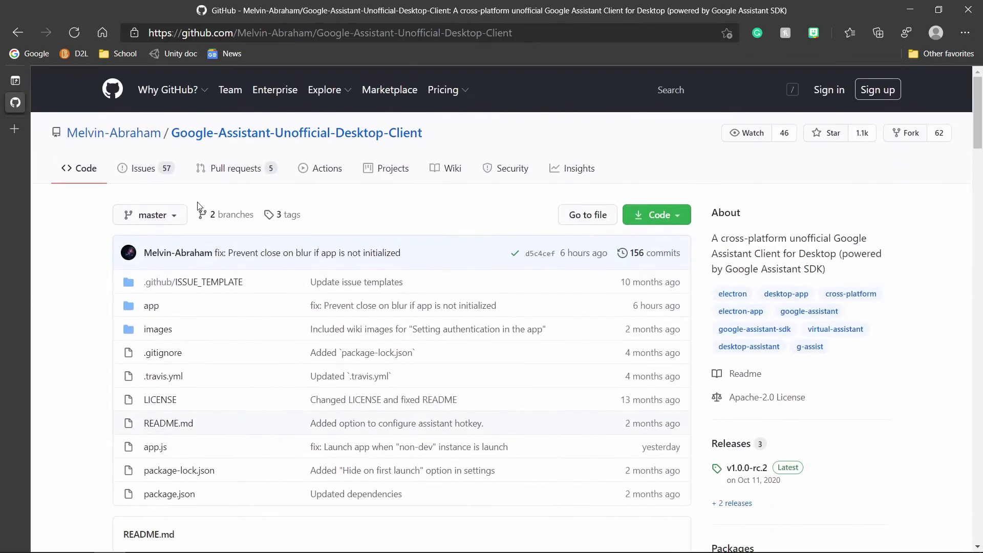
{"action": "scroll", "coordinate": [199, 206], "scroll_direction": "down", "scroll_amount": 15}
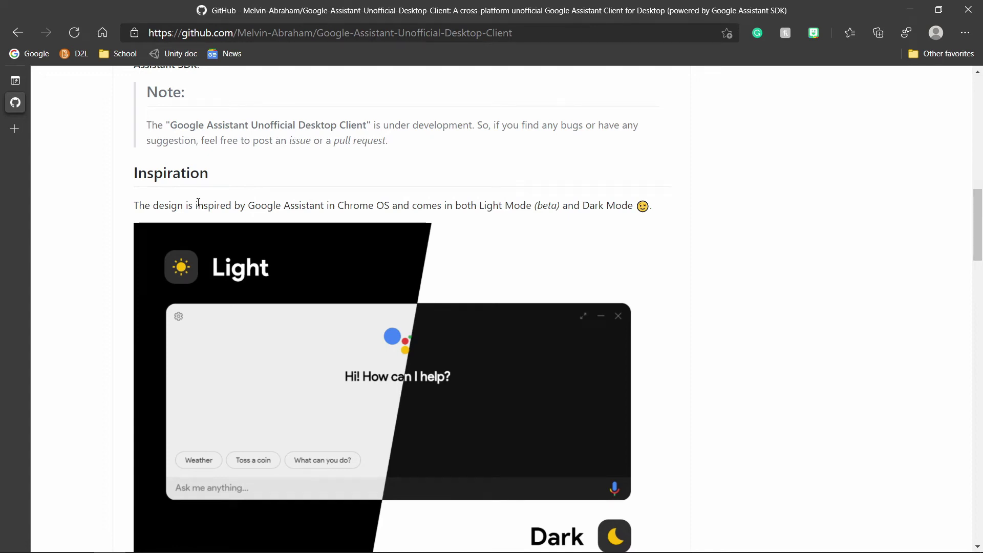
{"action": "scroll", "coordinate": [199, 203], "scroll_direction": "down", "scroll_amount": 5}
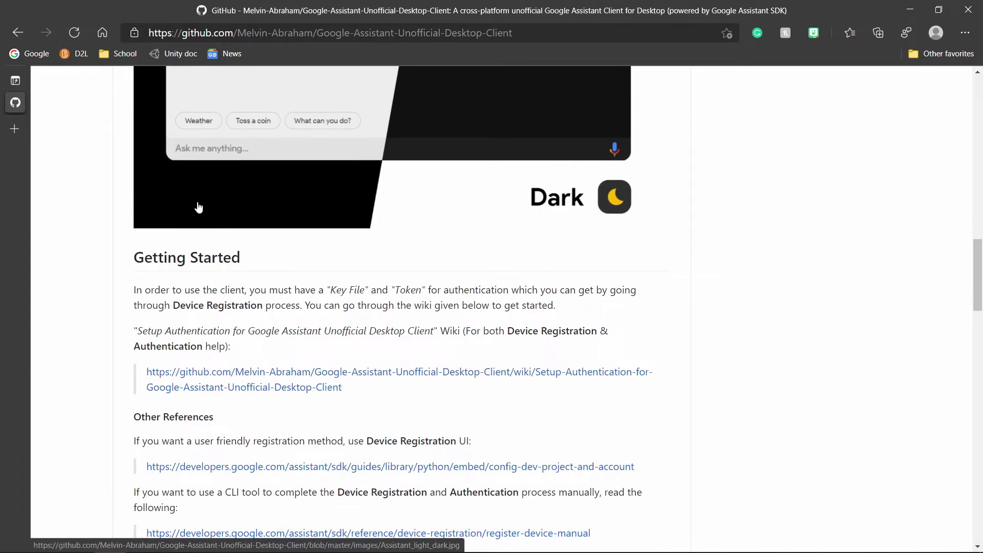
{"action": "scroll", "coordinate": [199, 206], "scroll_direction": "down", "scroll_amount": 1}
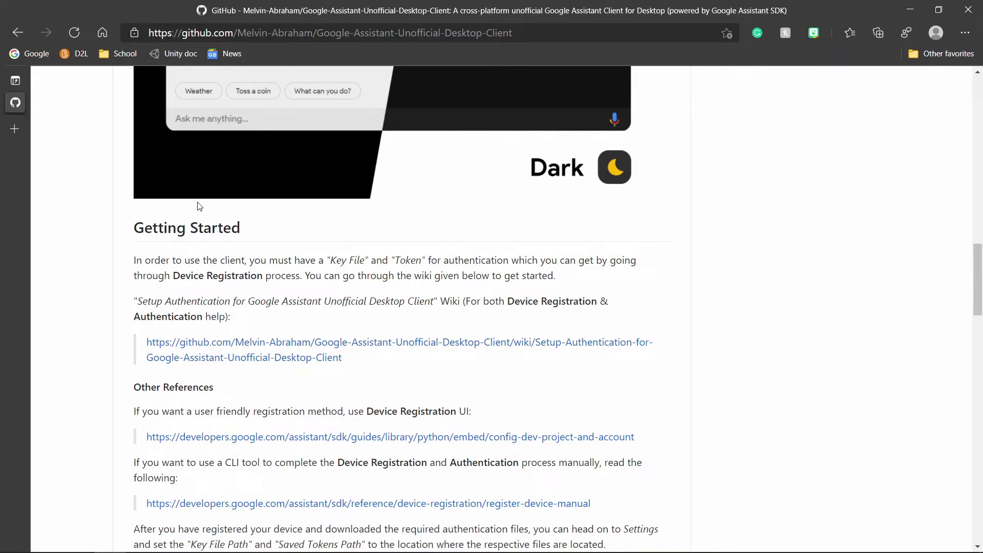
{"action": "scroll", "coordinate": [200, 207], "scroll_direction": "down", "scroll_amount": 10}
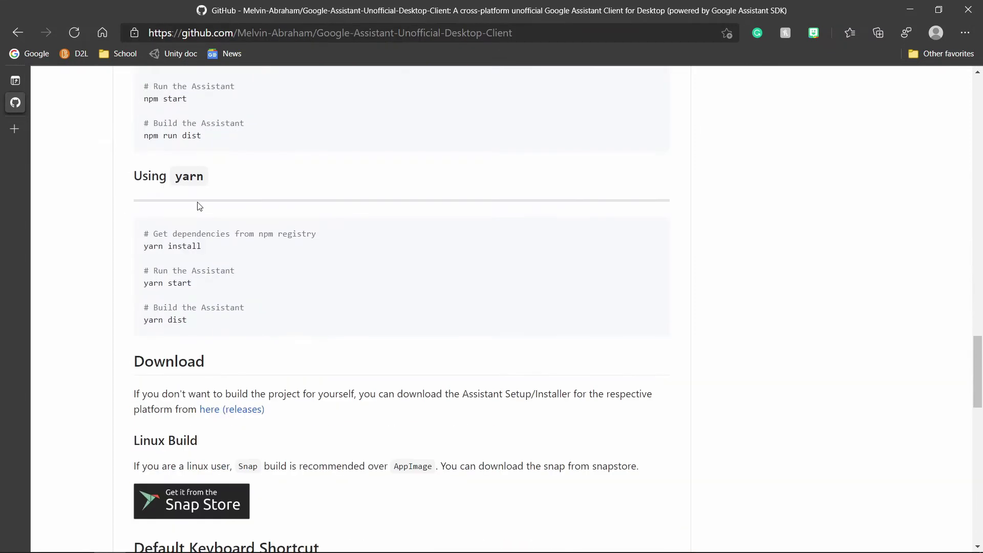
{"action": "scroll", "coordinate": [198, 202], "scroll_direction": "down", "scroll_amount": 1}
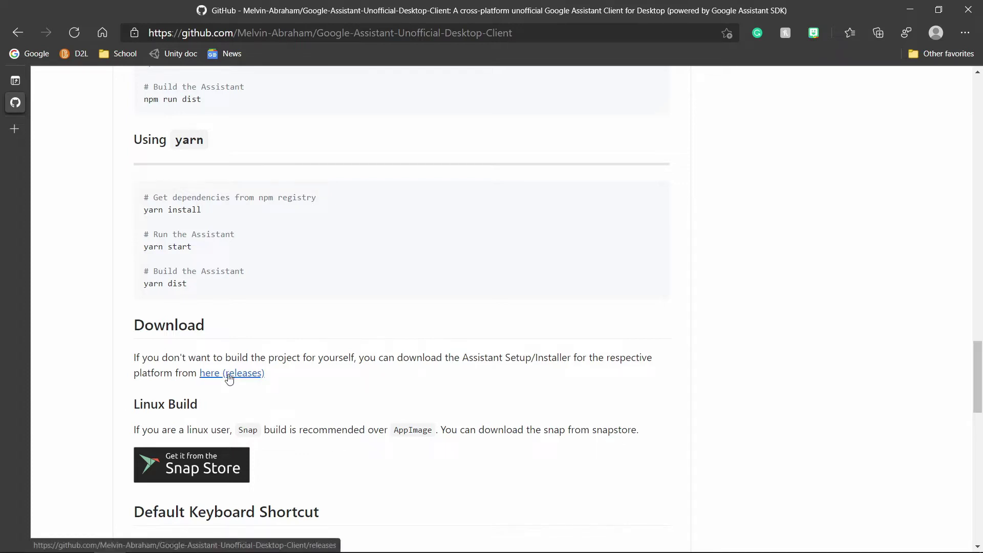
Open the 'here (releases)' link in a new window and scroll to the v1.0.0-rc.2 assets.
{"action": "right_click", "coordinate": [228, 377]}
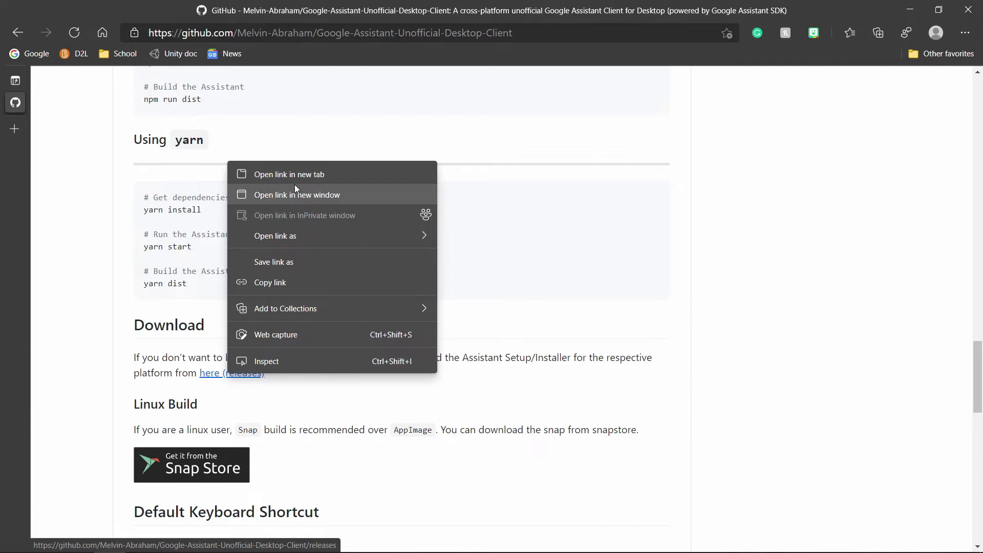
{"action": "left_click", "coordinate": [292, 194]}
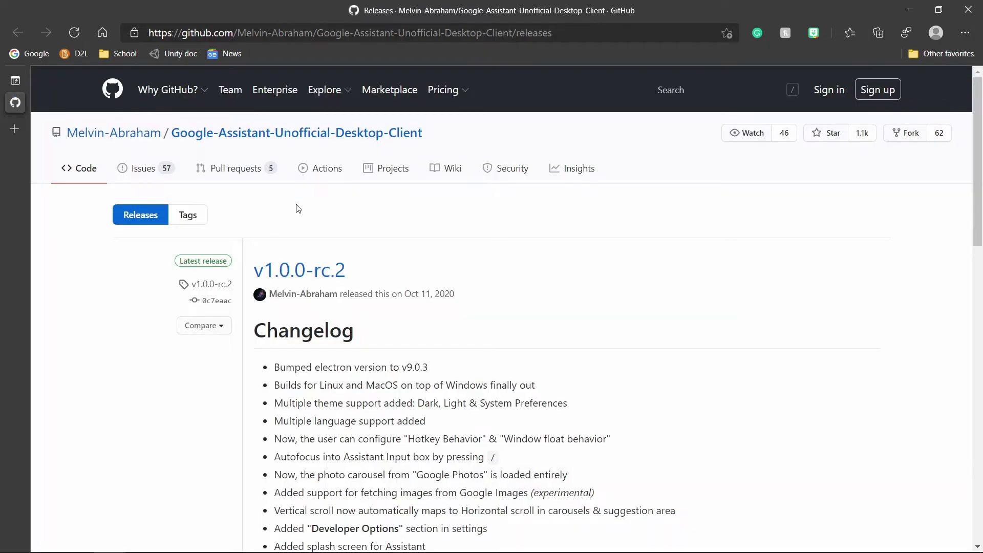
{"action": "scroll", "coordinate": [447, 259], "scroll_direction": "down", "scroll_amount": 9}
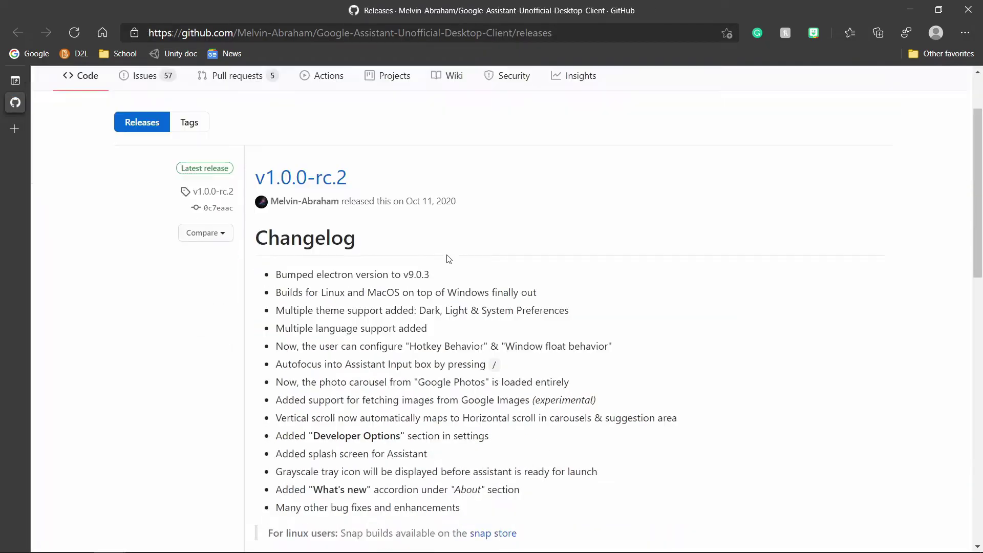
{"action": "scroll", "coordinate": [387, 319], "scroll_direction": "up", "scroll_amount": 9}
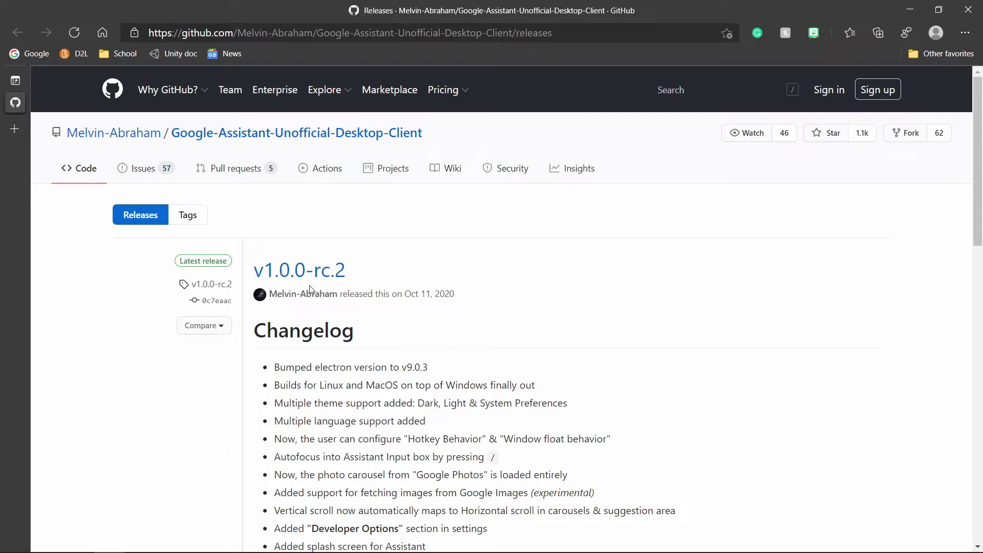
{"action": "scroll", "coordinate": [309, 289], "scroll_direction": "down", "scroll_amount": 2}
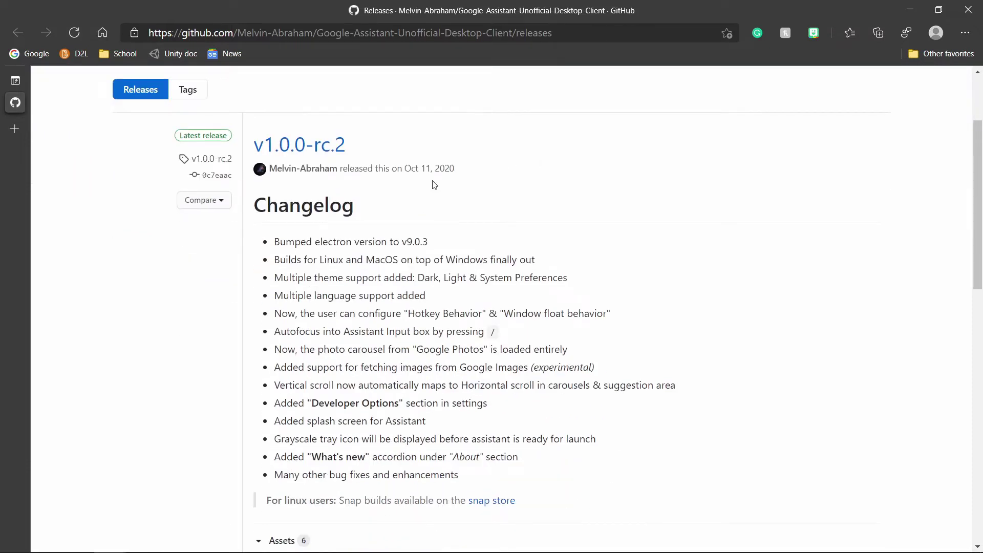
{"action": "scroll", "coordinate": [434, 185], "scroll_direction": "down", "scroll_amount": 5}
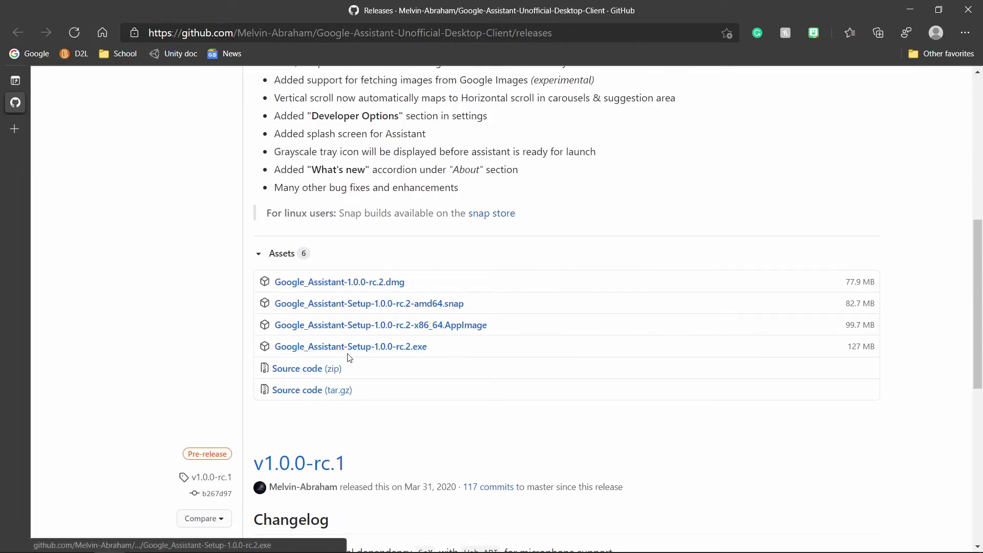
Download Google_Assistant-Setup-1.0.0-rc.2.exe and set it to open when the download finishes.
{"action": "left_click", "coordinate": [348, 347]}
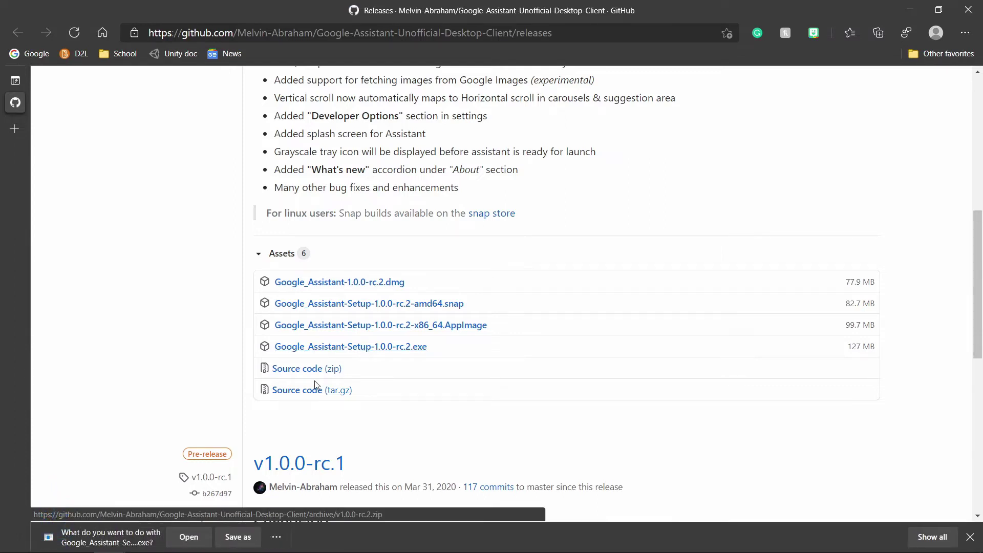
{"action": "left_click", "coordinate": [188, 537]}
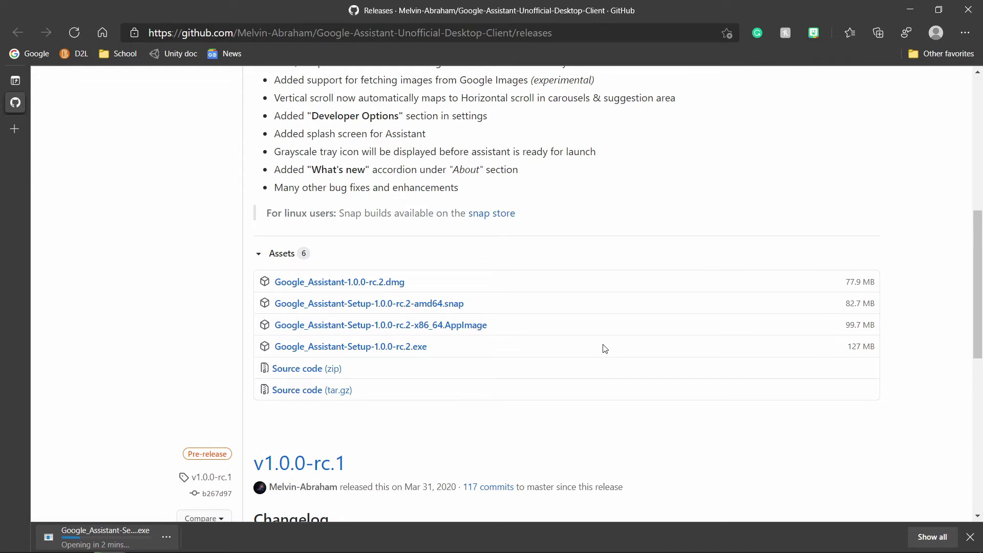
{"action": "scroll", "coordinate": [605, 349], "scroll_direction": "up", "scroll_amount": 3}
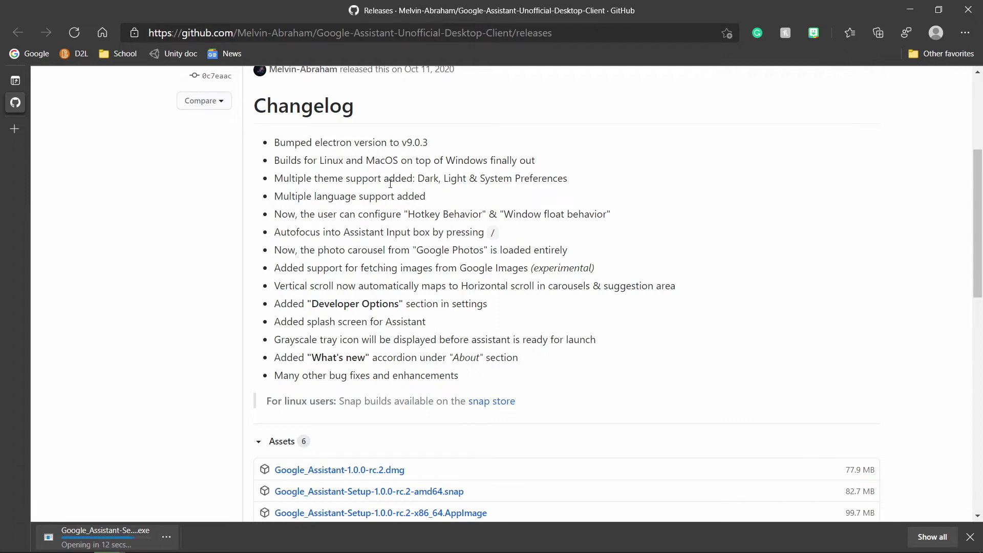
{"action": "scroll", "coordinate": [390, 183], "scroll_direction": "down", "scroll_amount": 3}
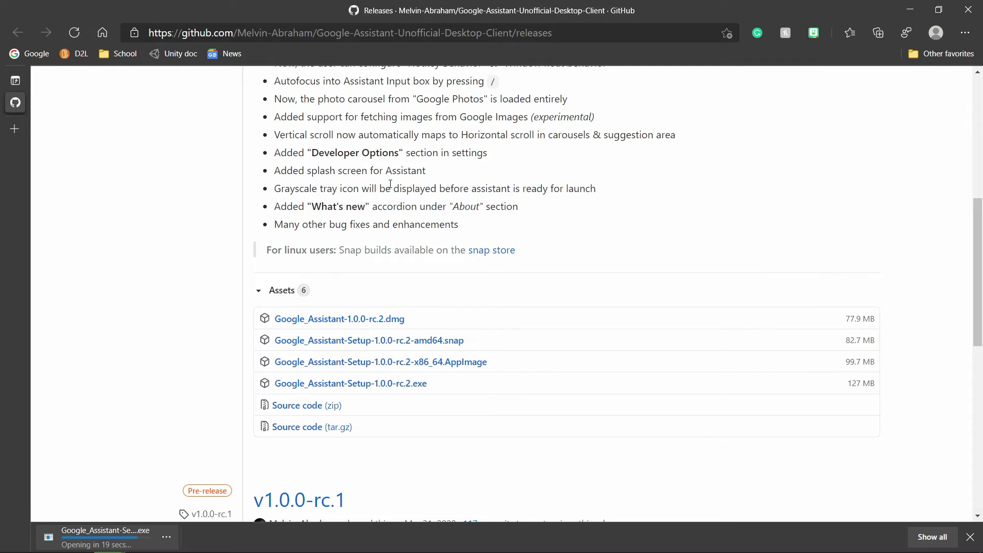
{"action": "scroll", "coordinate": [390, 186], "scroll_direction": "down", "scroll_amount": 4}
Return to the top of the releases page, then switch to the README window's Getting Started section.
{"action": "key", "text": "Home"}
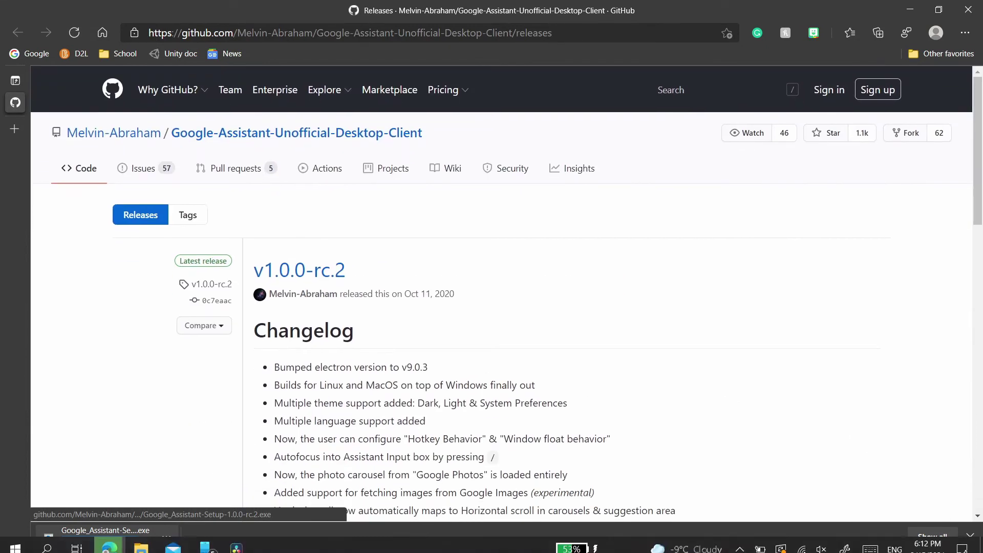
{"action": "mouse_move", "coordinate": [108, 540]}
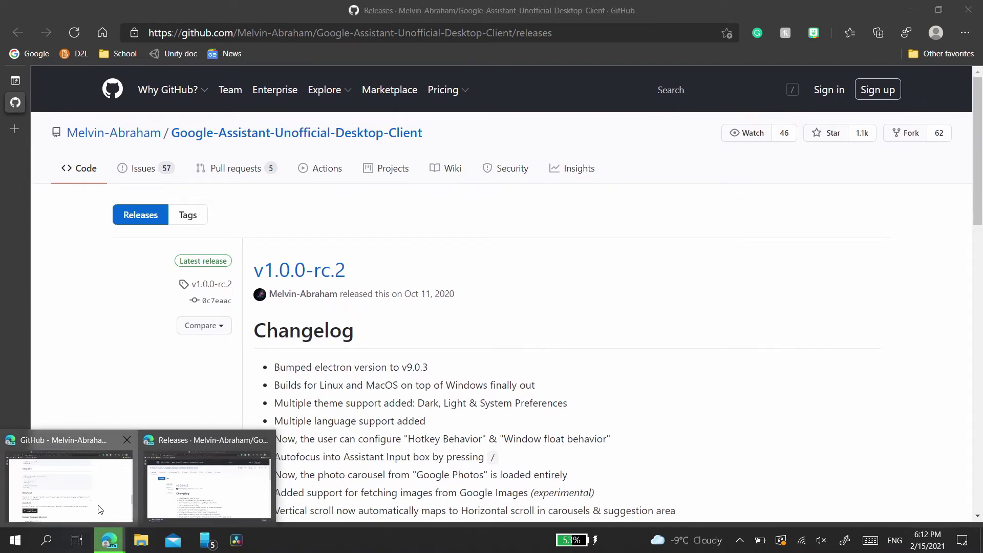
{"action": "left_click", "coordinate": [100, 510]}
{"action": "scroll", "coordinate": [452, 369], "scroll_direction": "up", "scroll_amount": 5}
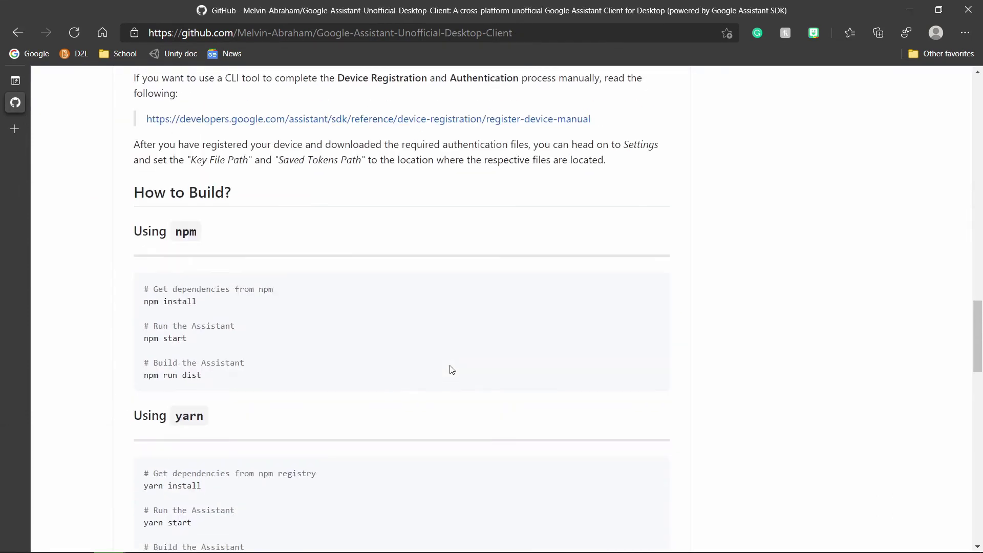
{"action": "scroll", "coordinate": [451, 369], "scroll_direction": "up", "scroll_amount": 6}
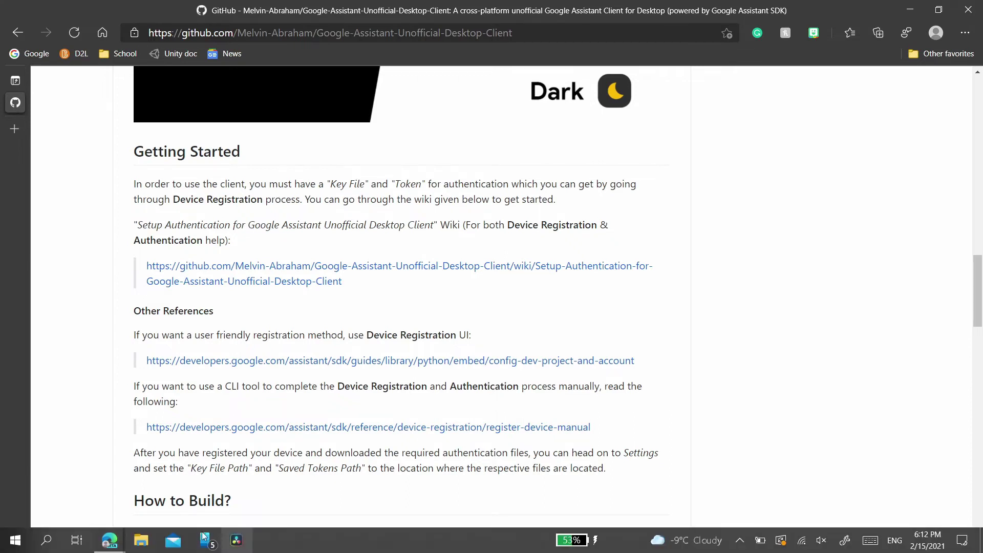
Switch back to the Releases window as the Google Assistant installer opens.
{"action": "mouse_move", "coordinate": [102, 544]}
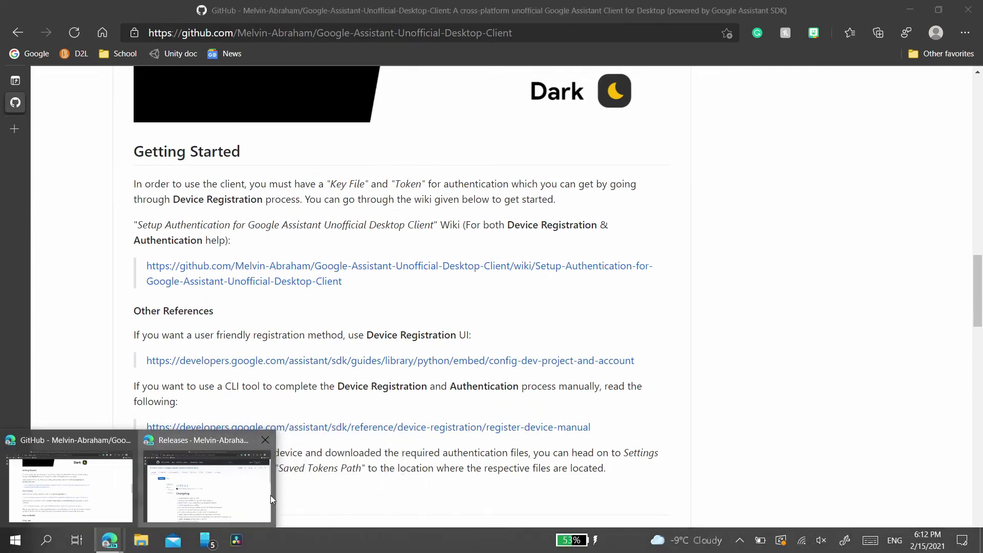
{"action": "left_click", "coordinate": [264, 499]}
{"action": "scroll", "coordinate": [262, 499], "scroll_direction": "down", "scroll_amount": 1}
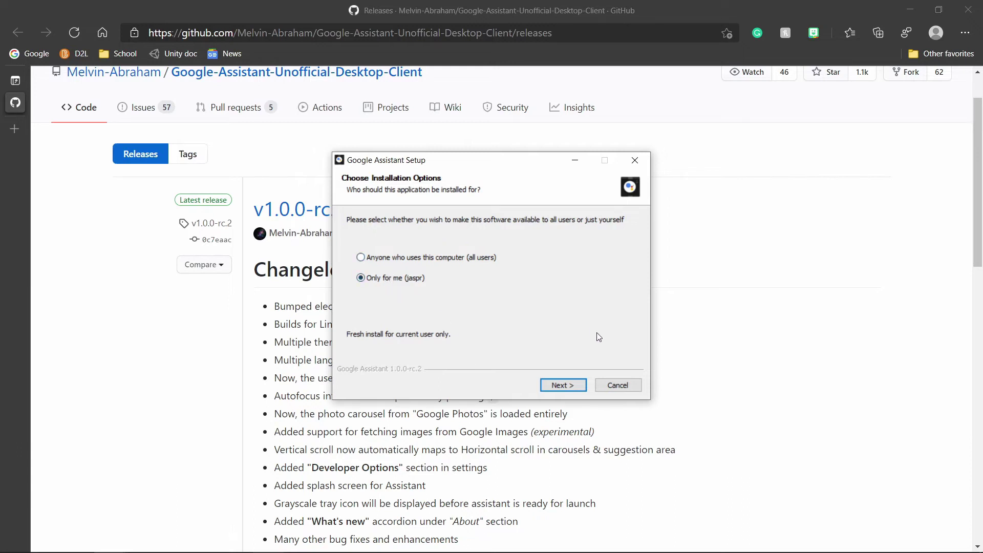
Install Google Assistant 'Only for me' in the default folder and finish with 'Run Google Assistant' checked.
{"action": "left_click", "coordinate": [552, 383]}
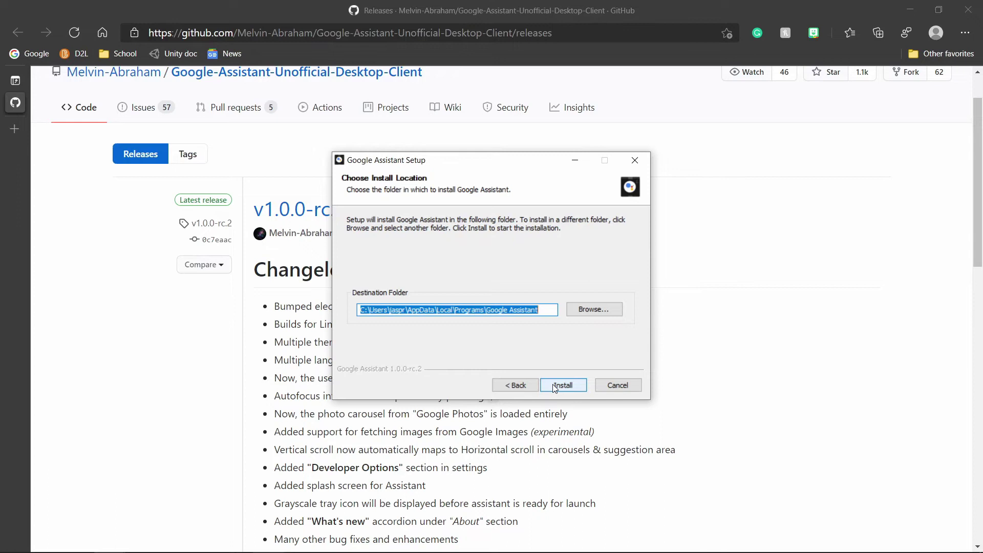
{"action": "left_click", "coordinate": [553, 385]}
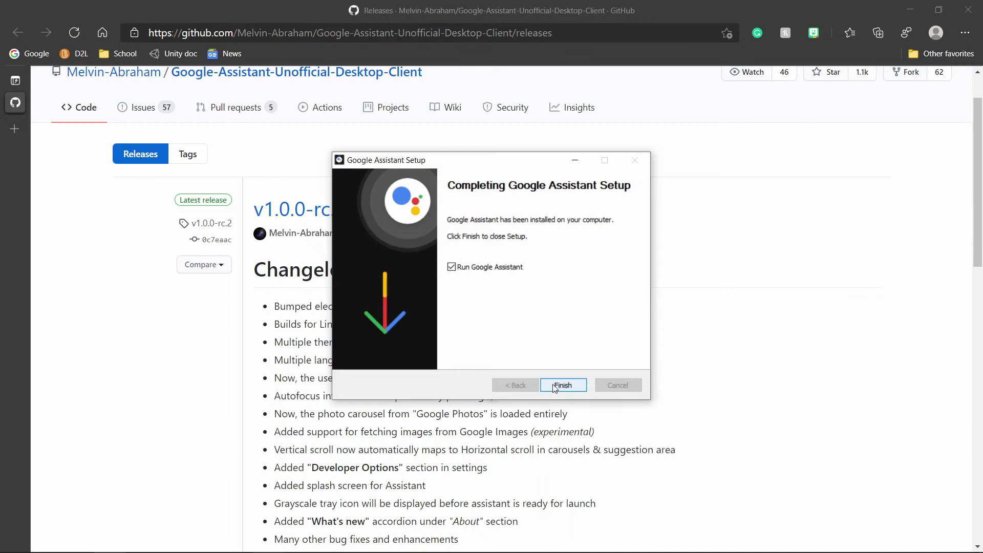
{"action": "left_click", "coordinate": [554, 389]}
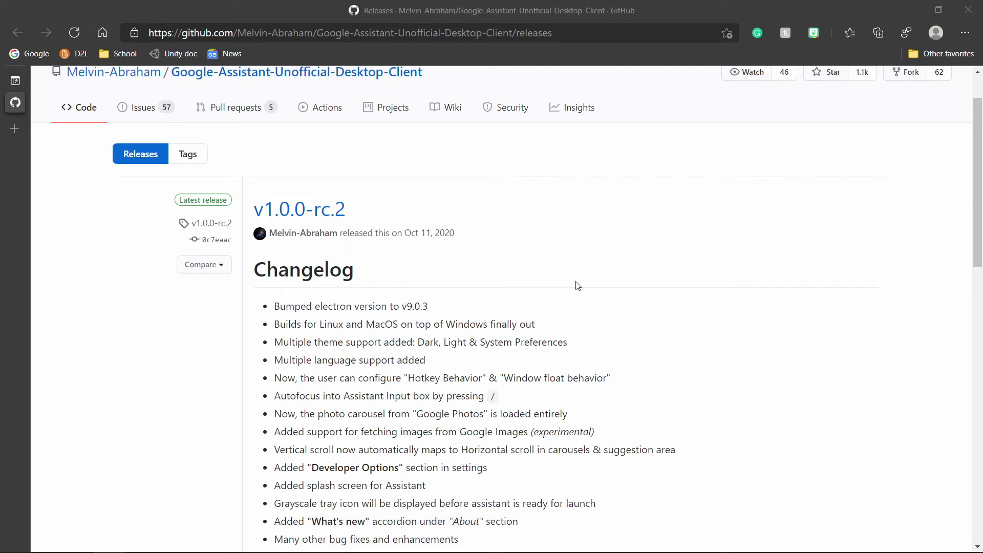
Minimize both Edge windows and launch the Google Assistant client with Win+Shift+A.
{"action": "left_click", "coordinate": [914, 11]}
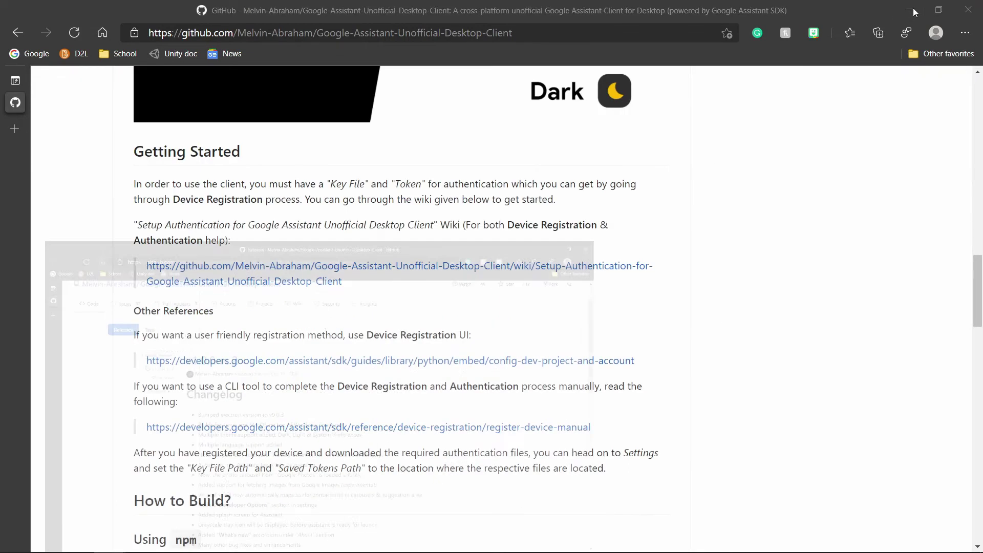
{"action": "left_click", "coordinate": [915, 10]}
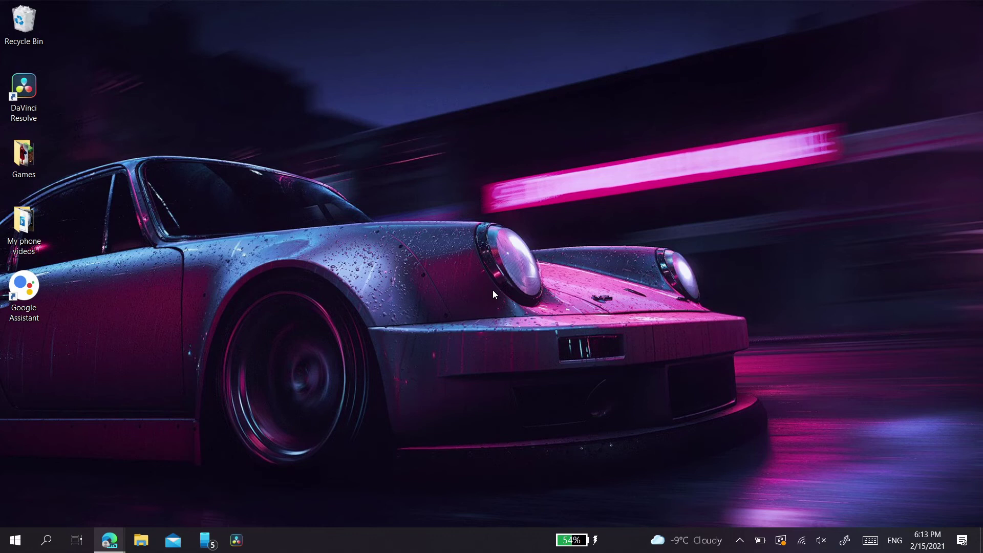
{"action": "key", "text": "super+shift+a"}
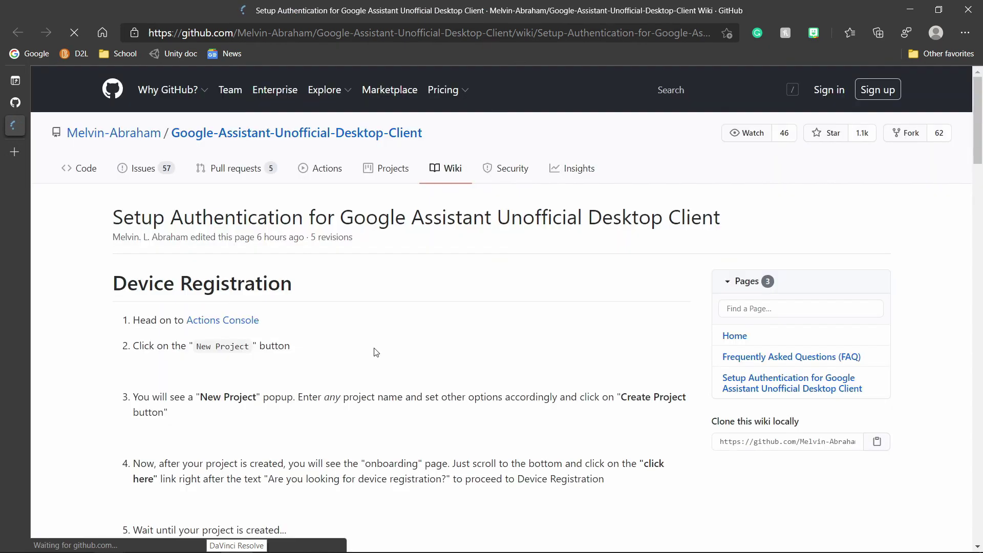
{"action": "scroll", "coordinate": [377, 351], "scroll_direction": "down", "scroll_amount": 1}
{"action": "scroll", "coordinate": [404, 287], "scroll_direction": "down", "scroll_amount": 2}
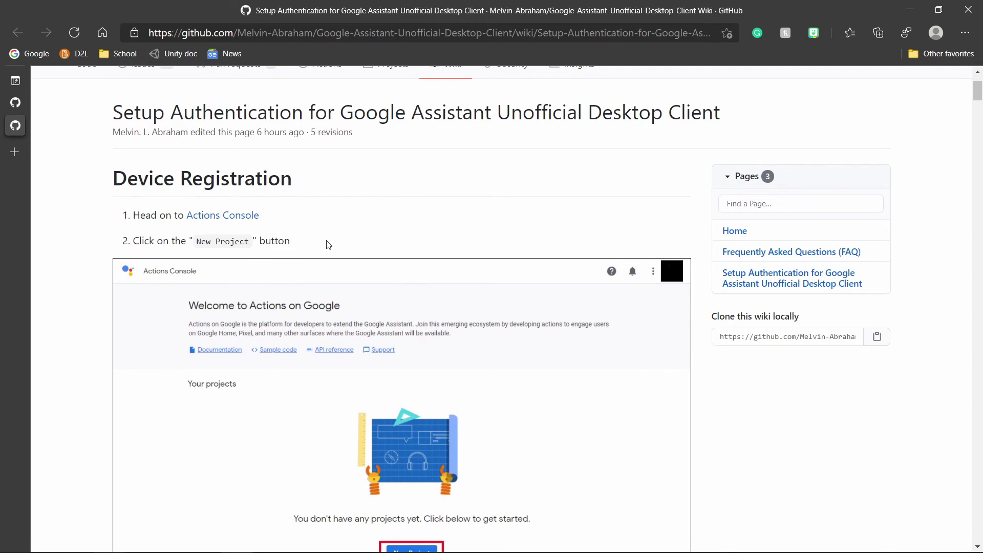
{"action": "scroll", "coordinate": [340, 245], "scroll_direction": "down", "scroll_amount": 2}
{"action": "scroll", "coordinate": [342, 242], "scroll_direction": "down", "scroll_amount": 8}
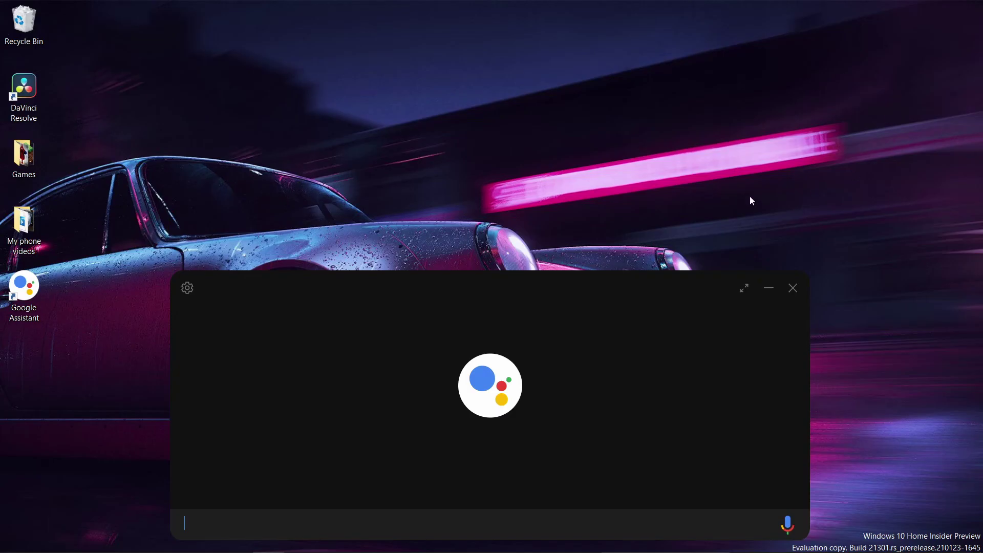
Delete the Google Assistant desktop shortcut and drag the Assistant window up toward screen centre.
{"action": "left_click", "coordinate": [21, 314]}
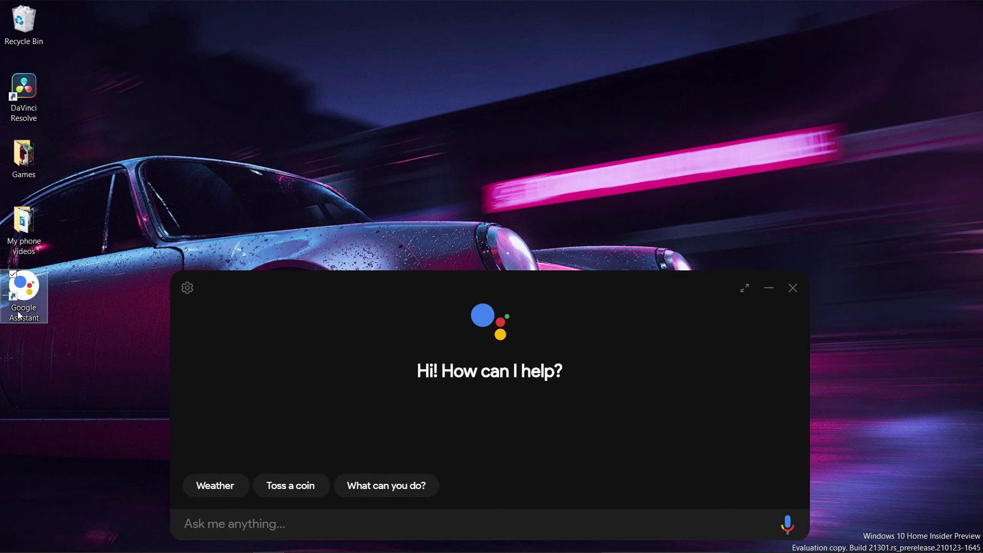
{"action": "key", "text": "Delete"}
{"action": "left_click_drag", "start_coordinate": [406, 294], "coordinate": [412, 170]}
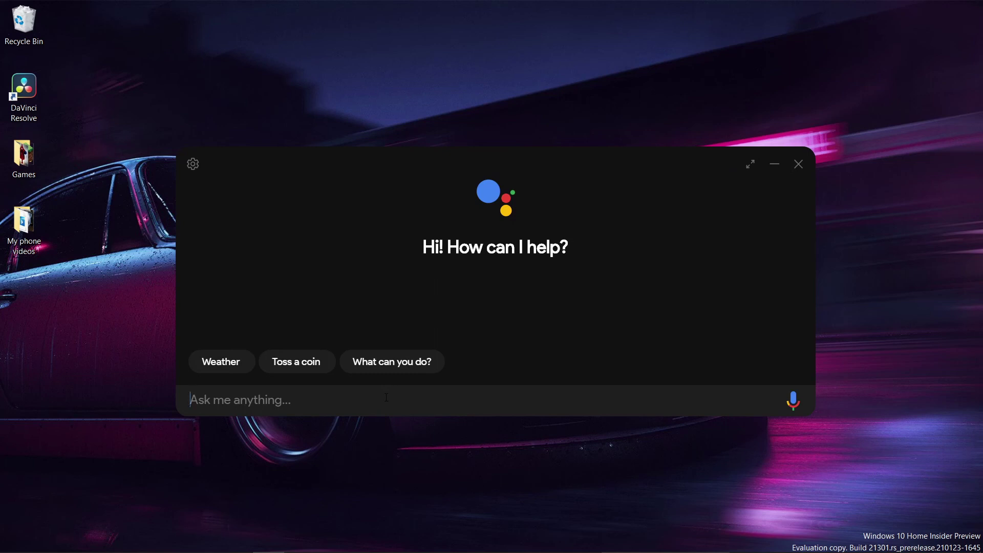
Ask 'whats 10 plus 10', getting 20, and begin the next query 'remind me to'.
{"action": "type", "text": "whats 10 plu"}
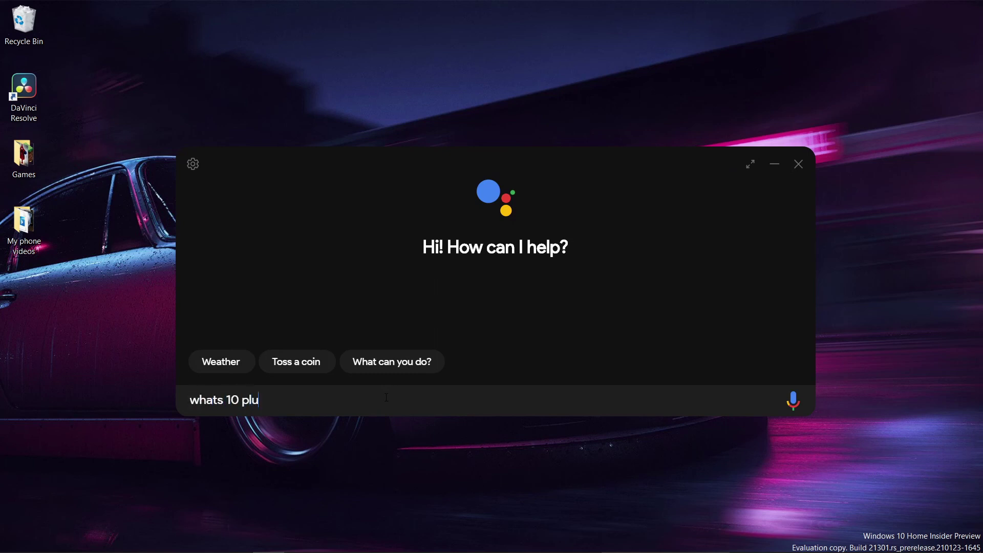
{"action": "type", "text": "s 10"}
{"action": "key", "text": "Return"}
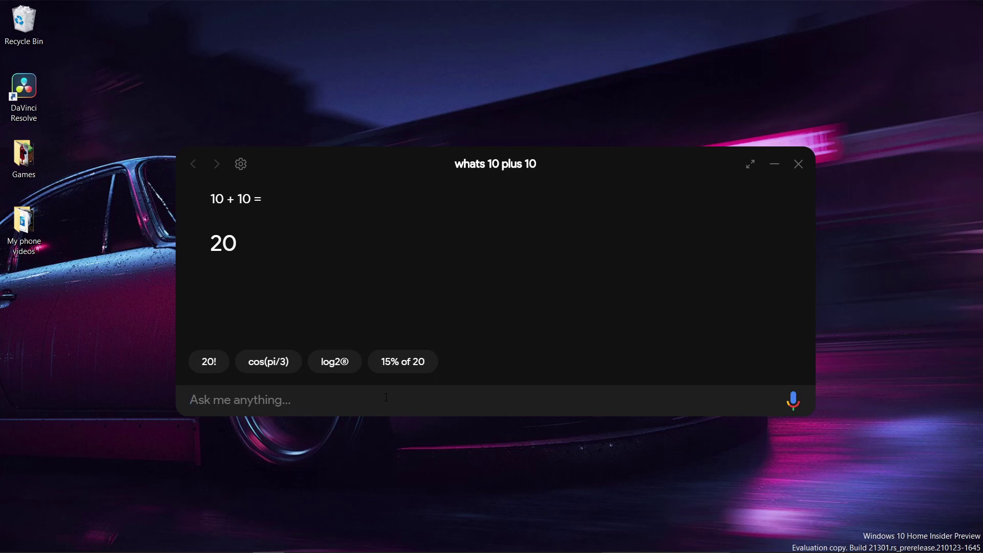
{"action": "type", "text": "remind me to"}
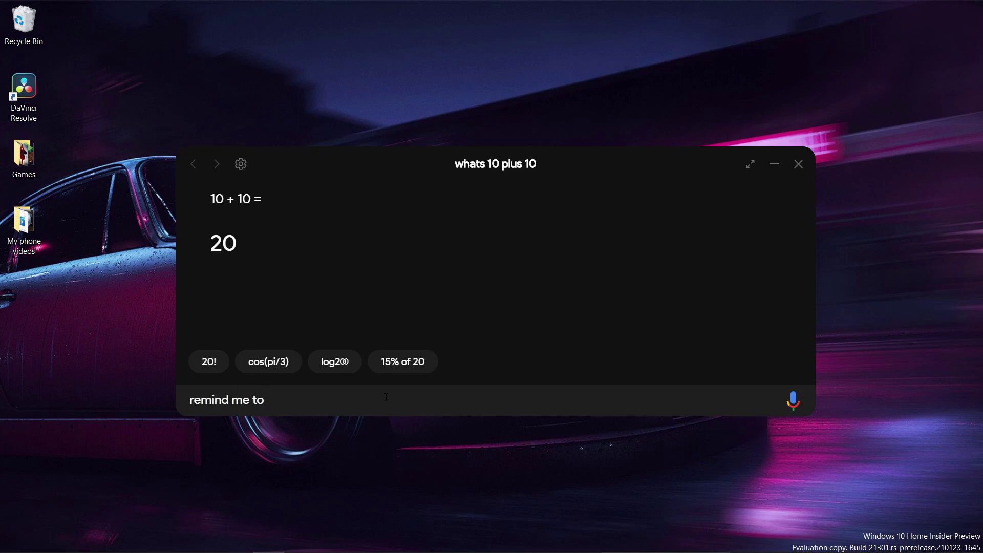
Ask Google Assistant to remind you to 'create a new video for this week'.
{"action": "type", "text": "create a new video t"}
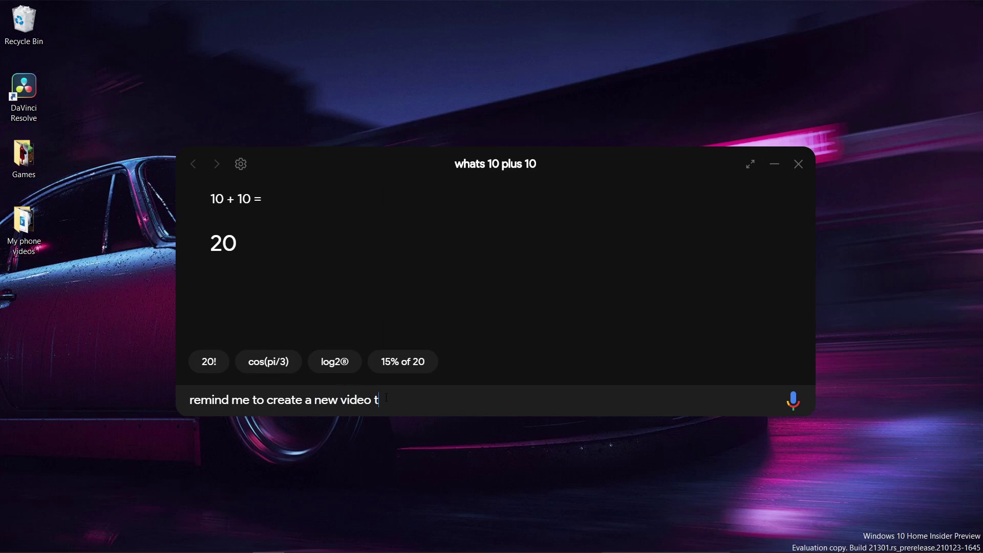
{"action": "type", "text": "om"}
{"action": "key", "text": "BackSpace"}
{"action": "key", "text": "BackSpace"}
{"action": "key", "text": "BackSpace"}
{"action": "type", "text": "for this week"}
{"action": "key", "text": "Return"}
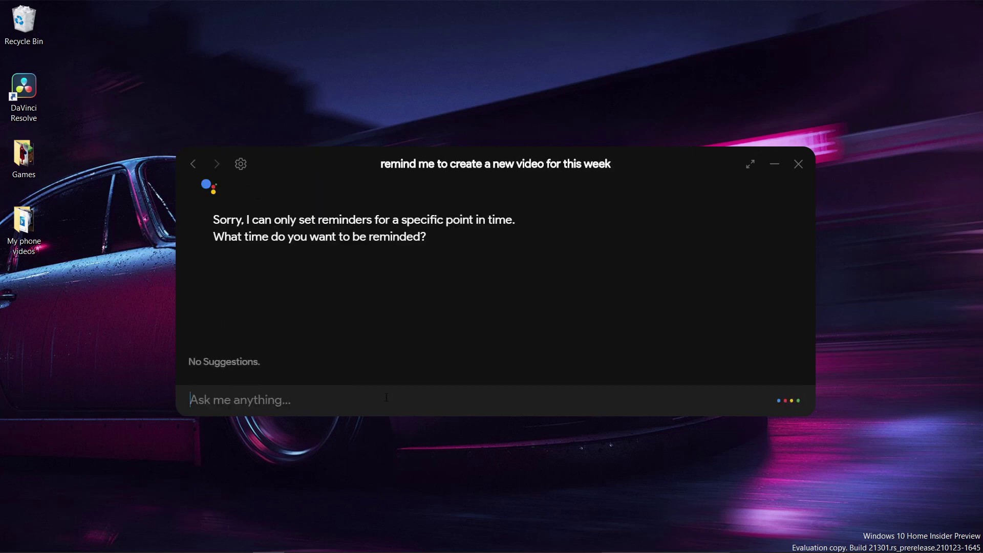
Answer the reminder time prompt with '5 pm'.
{"action": "type", "text": "5 o"}
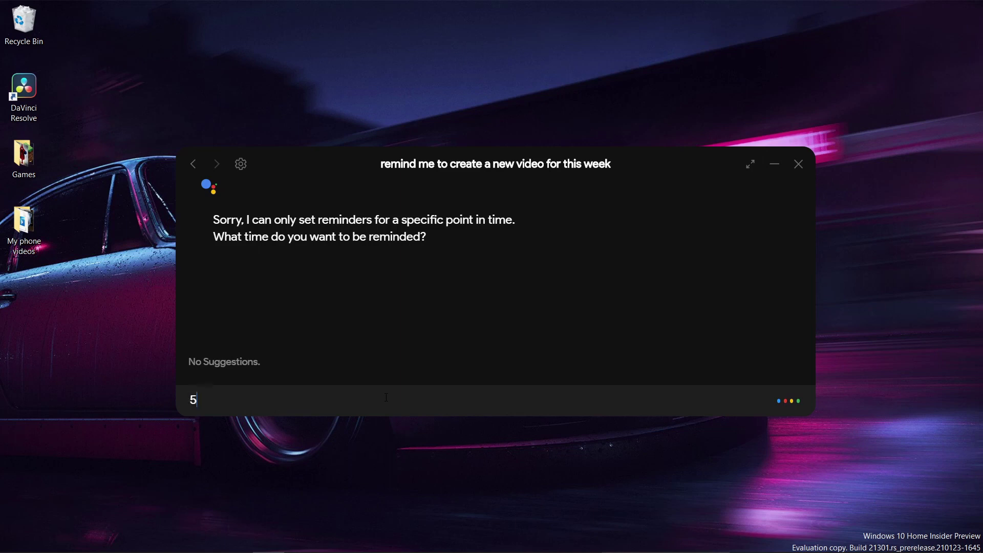
{"action": "key", "text": "BackSpace"}
{"action": "key", "text": "BackSpace"}
{"action": "type", "text": "pm"}
{"action": "key", "text": "Return"}
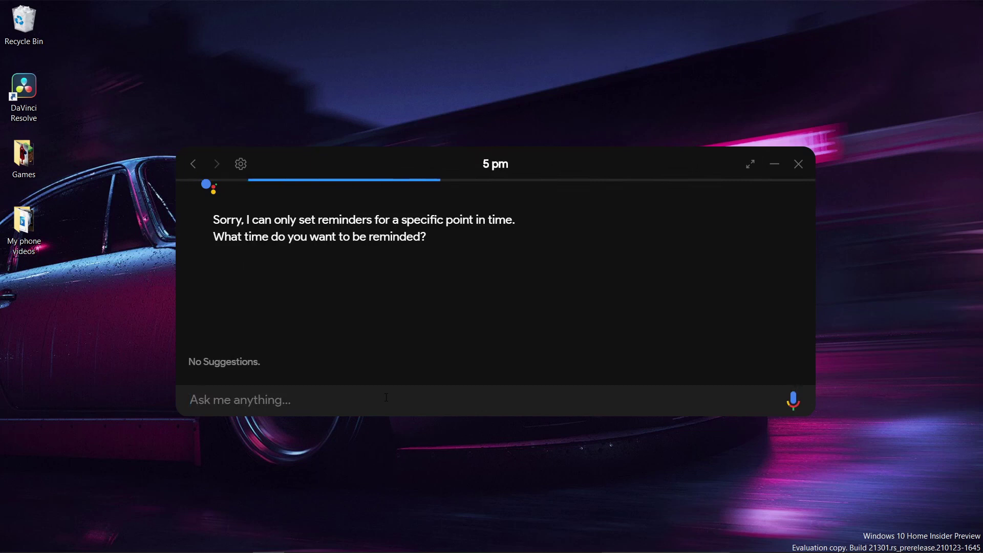